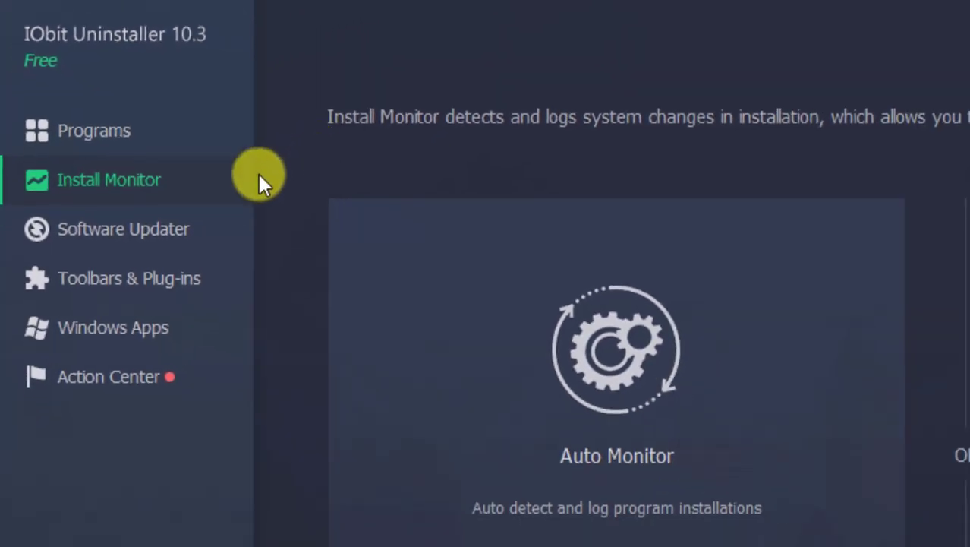
- In the Programs list, tick McAfee Agent and bring up its Uninstall menu
left_click(118, 138)
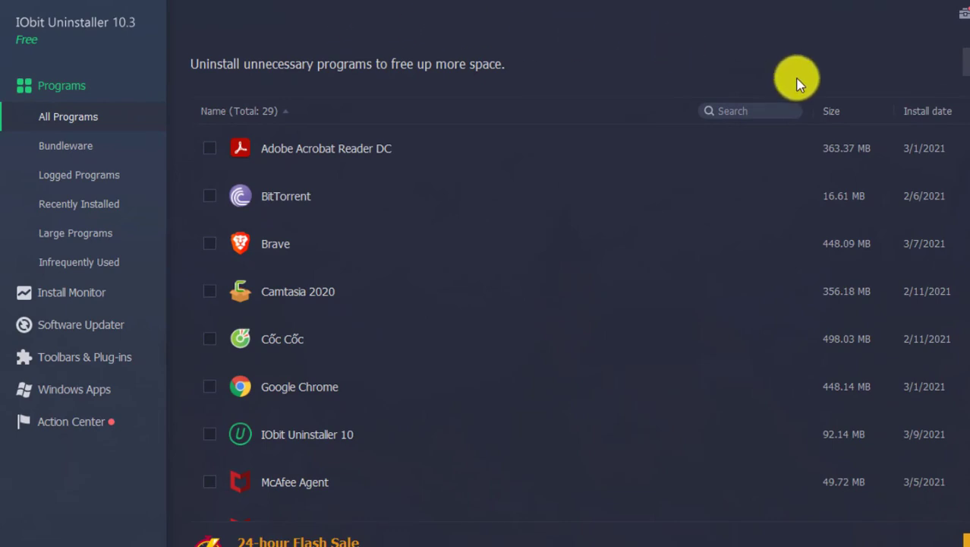
scroll(514, 262, "down", 5)
scroll(470, 256, "down", 4)
scroll(531, 255, "up", 9)
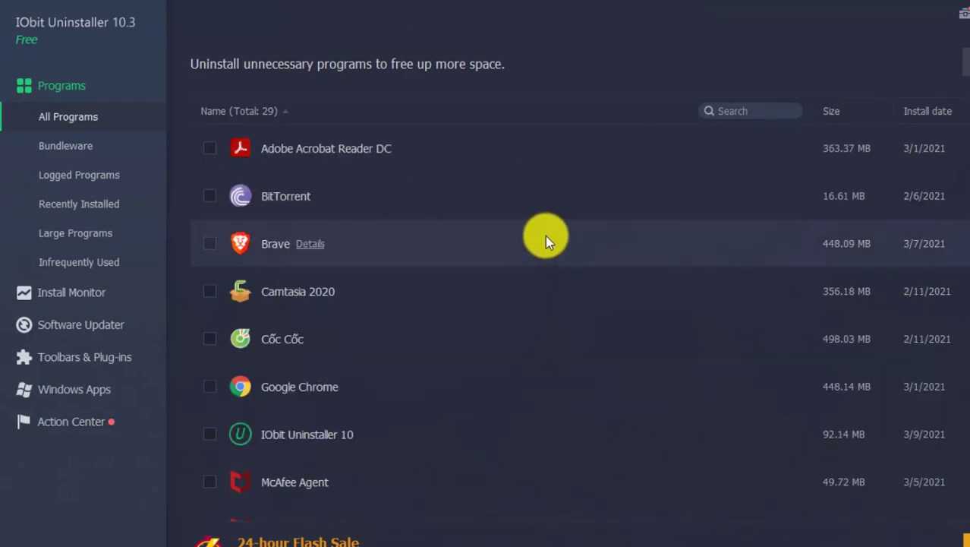
scroll(519, 324, "down", 2)
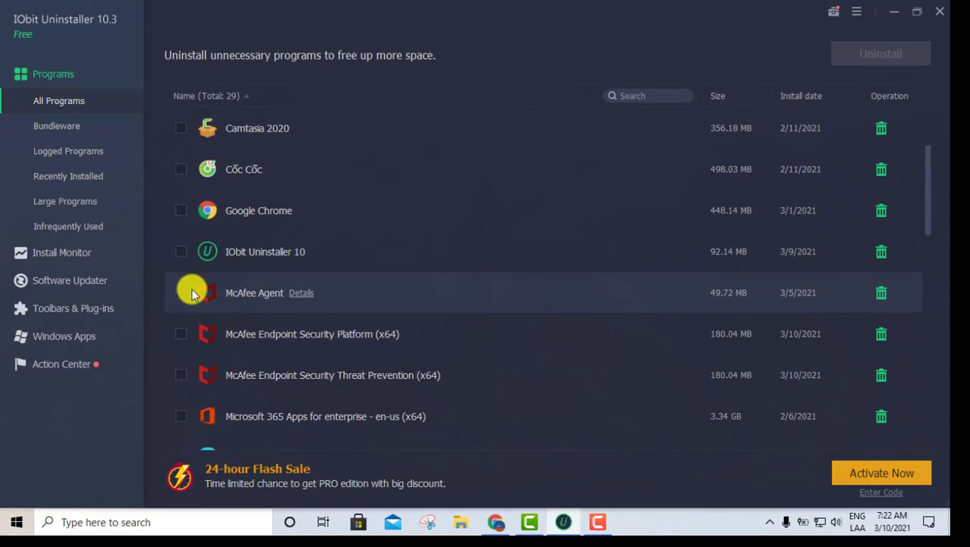
left_click(182, 293)
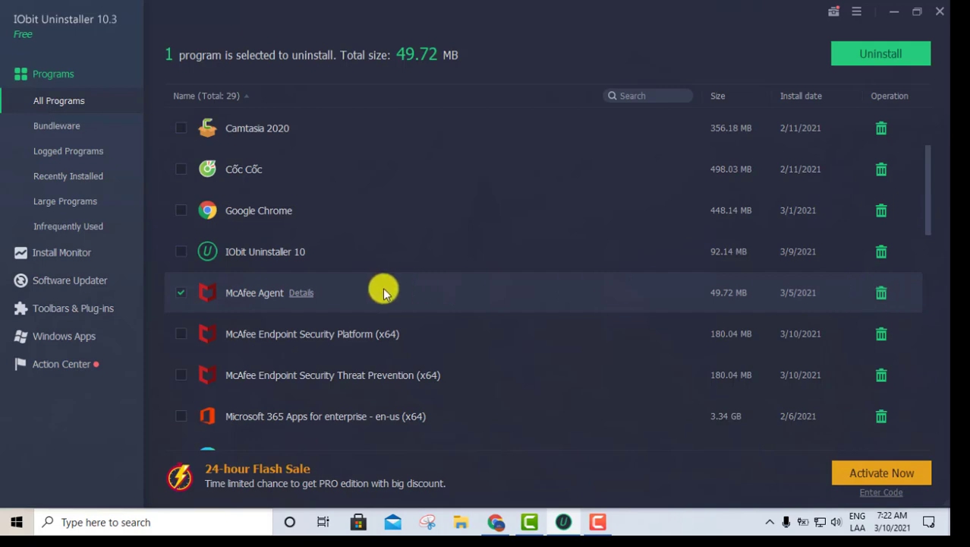
right_click(334, 291)
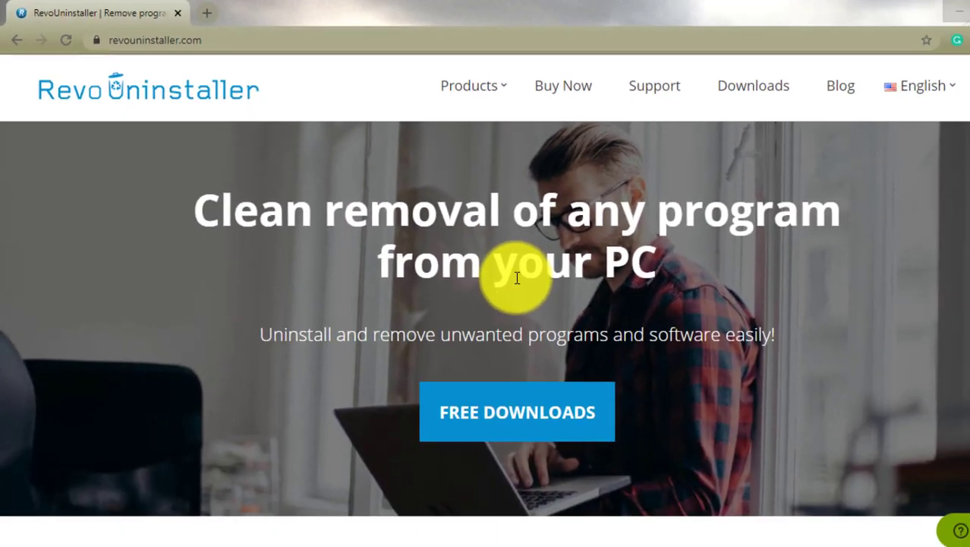
- Go to the FREE DOWNLOADS page's Freeware, Pro and Pro Portable edition cards, then minimize the browser
scroll(516, 278, "down", 2)
scroll(525, 280, "up", 2)
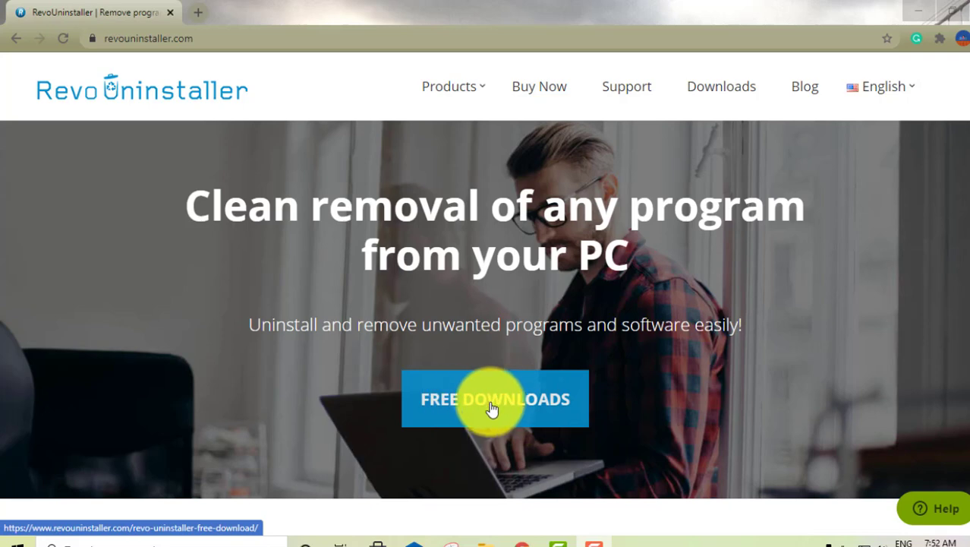
left_click(525, 423)
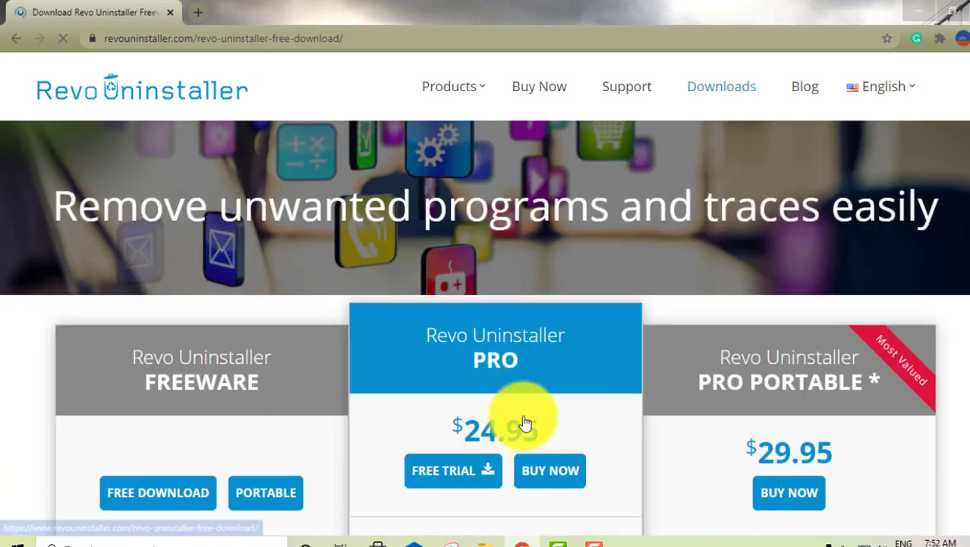
scroll(419, 301, "down", 2)
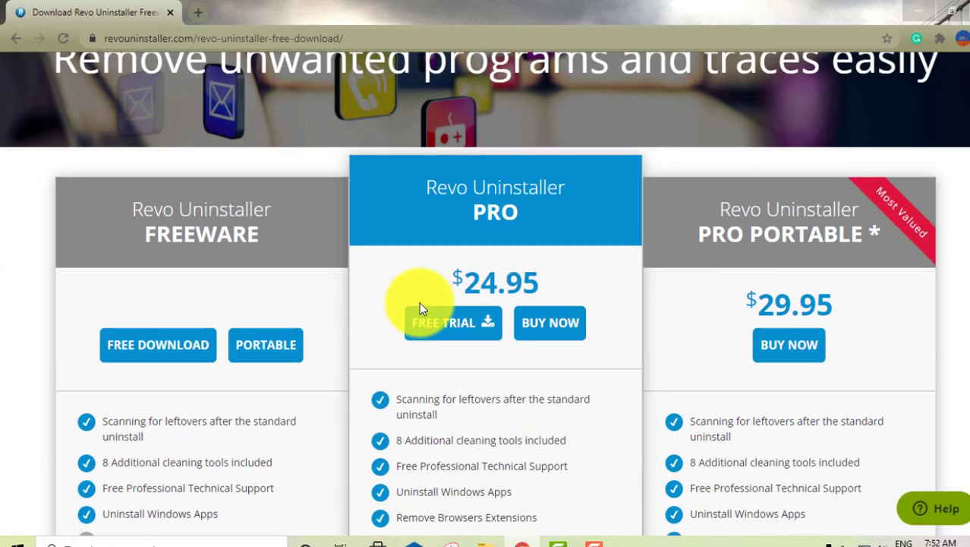
scroll(422, 308, "down", 1)
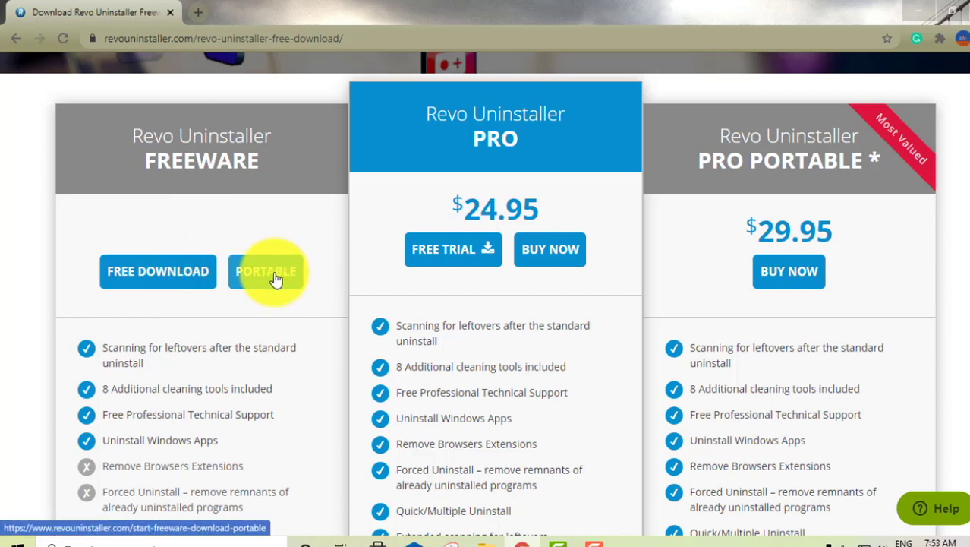
left_click(919, 11)
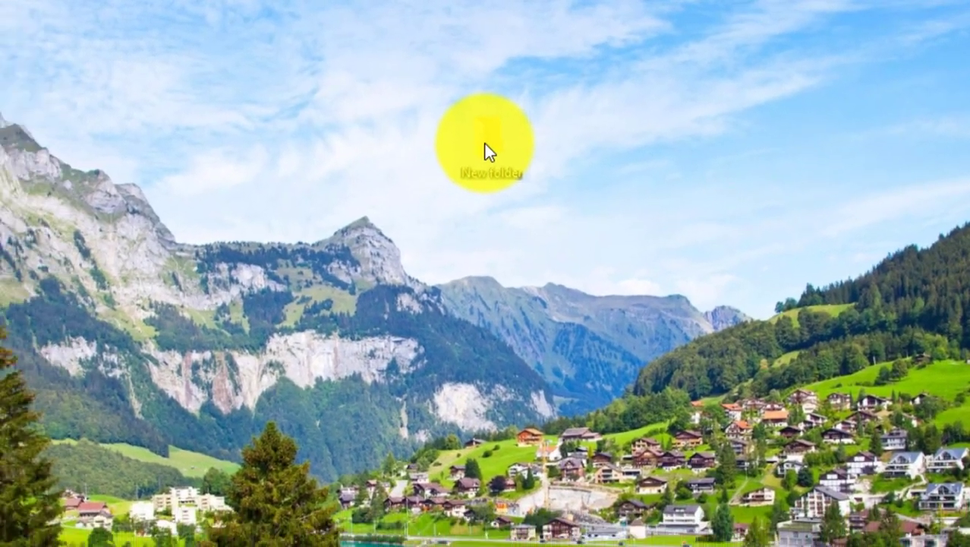
- Run RevoUPort.exe from New folder > RevoUninstaller_Portable and accept the license
double_click(484, 143)
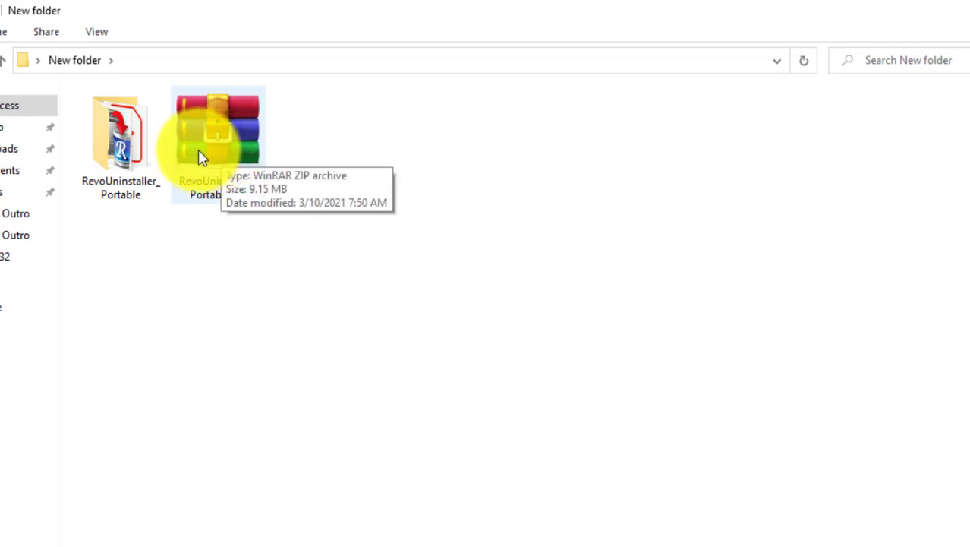
double_click(133, 155)
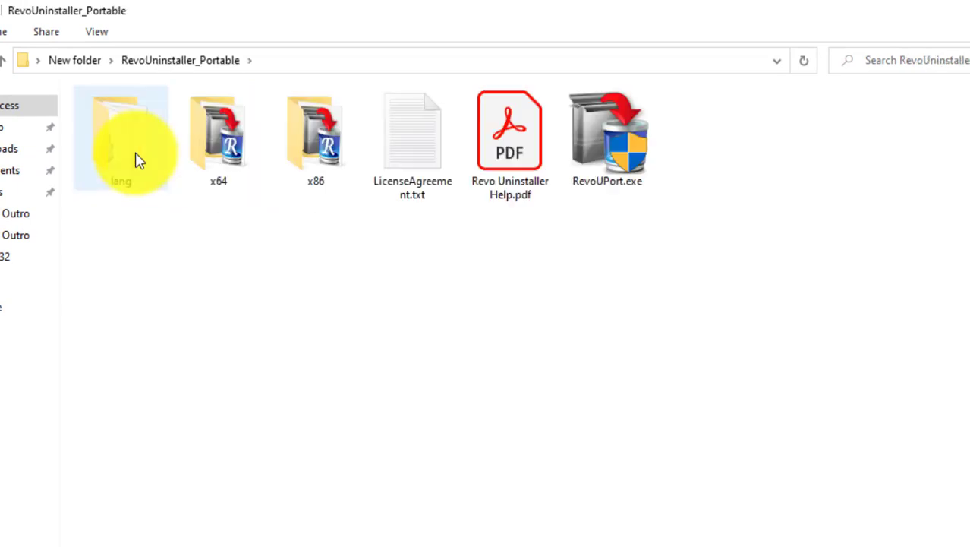
left_click(618, 169)
double_click(645, 154)
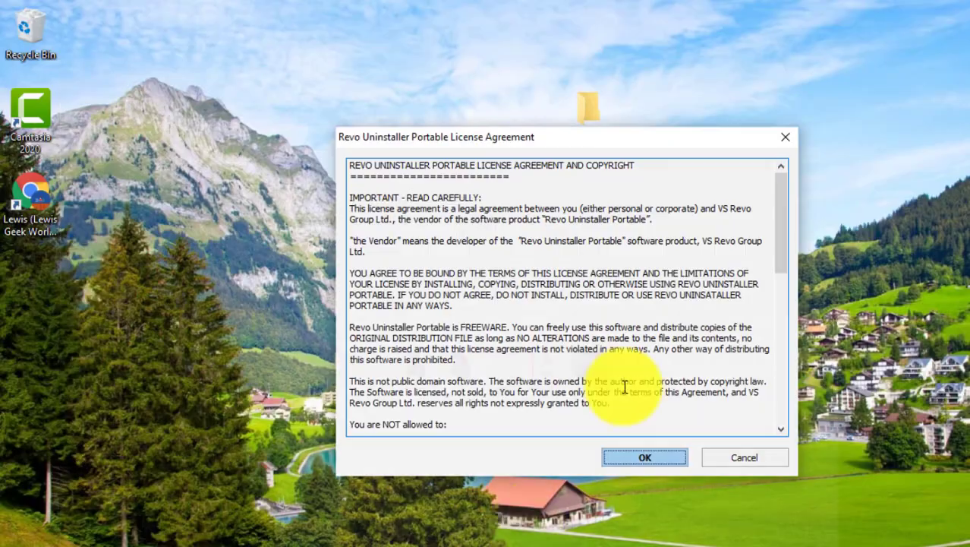
left_click(641, 459)
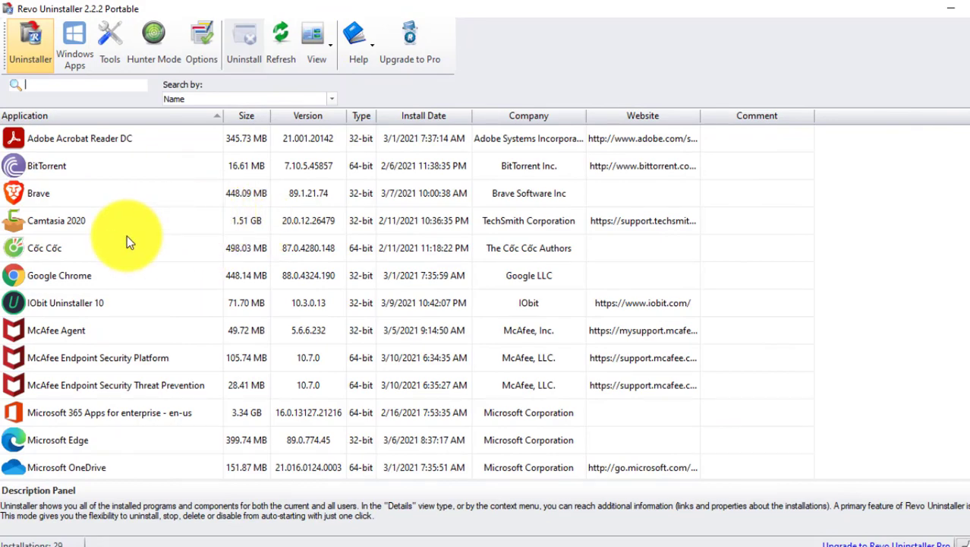
- Choose Uninstall from McAfee Agent's context menu in Revo's program list
scroll(97, 216, "down", 6)
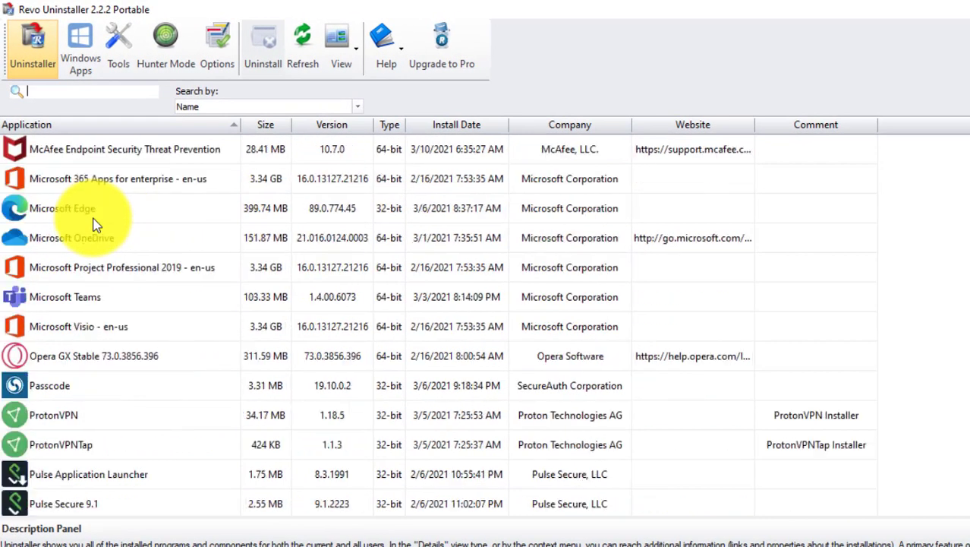
scroll(97, 216, "up", 6)
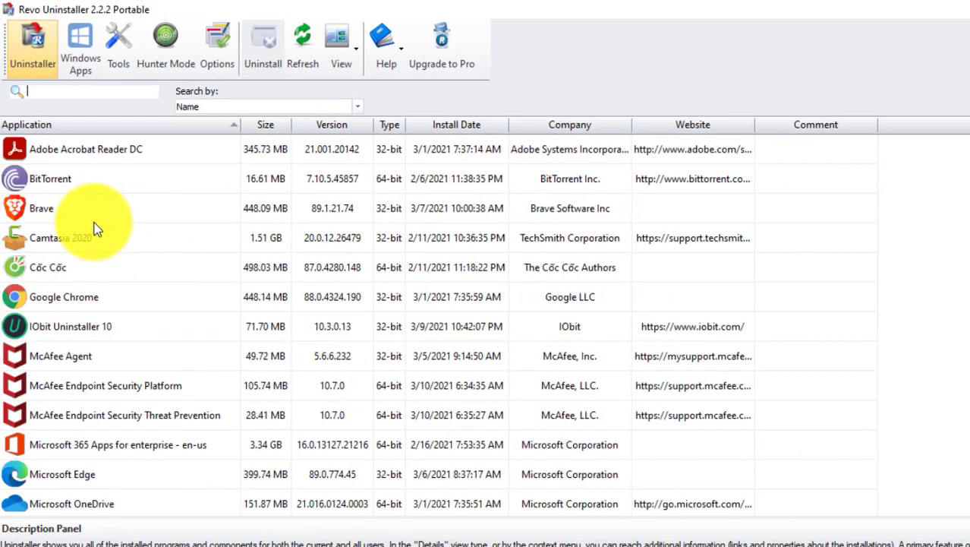
right_click(87, 357)
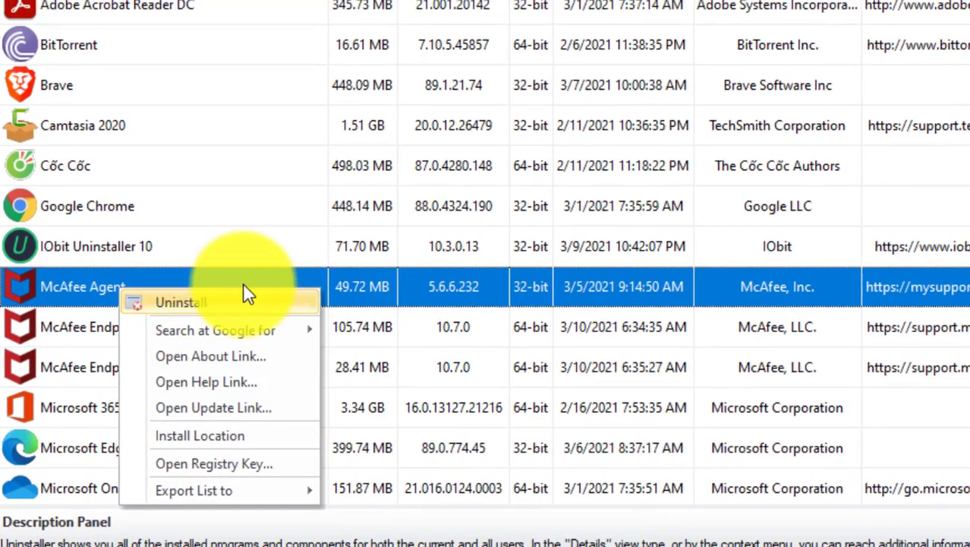
left_click(217, 300)
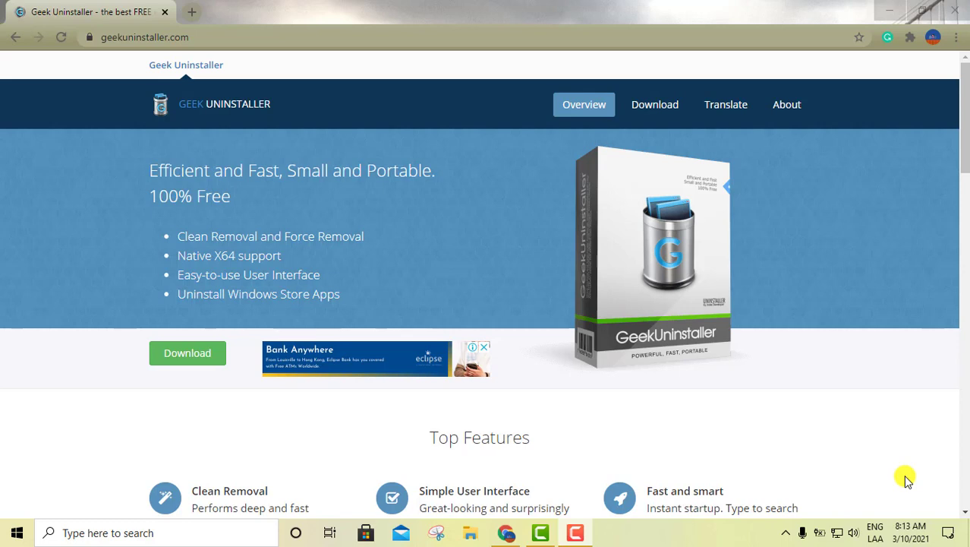
- On the Geek Uninstaller download page, skip the coupon ad and download the free edition archive
left_click(167, 359)
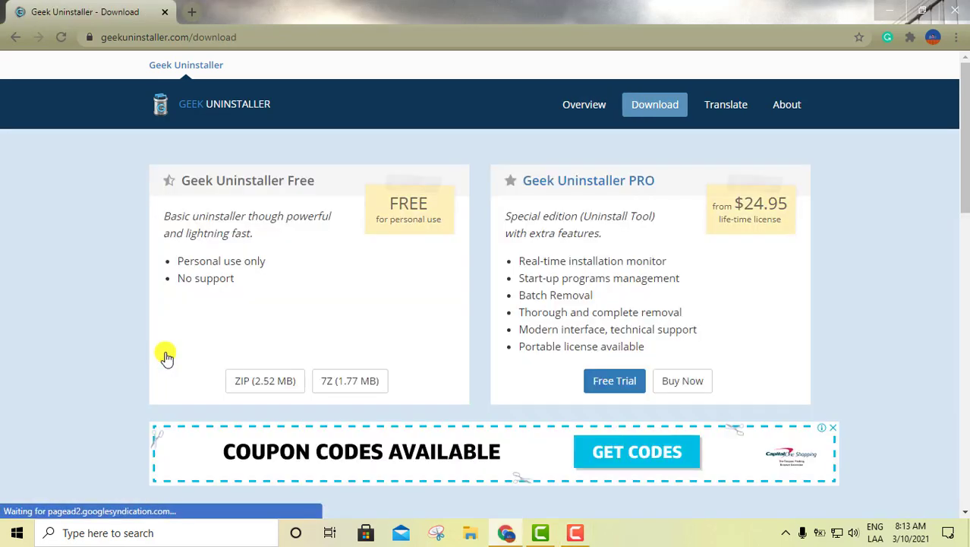
left_click(834, 428)
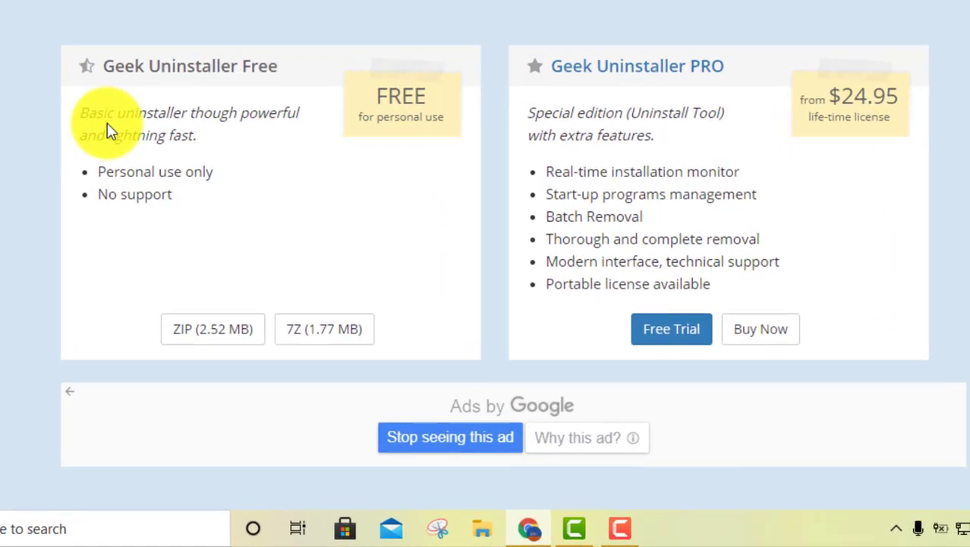
left_click(173, 316)
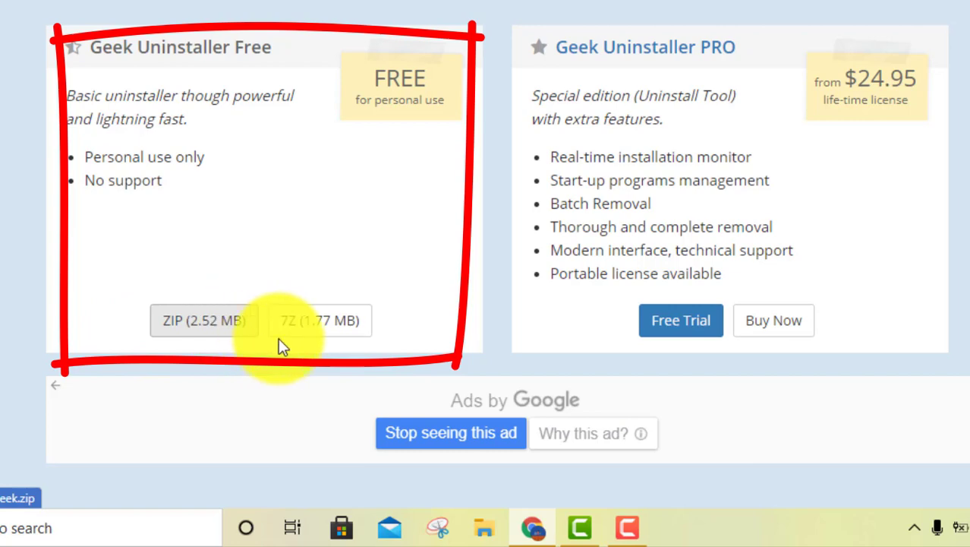
left_click(300, 337)
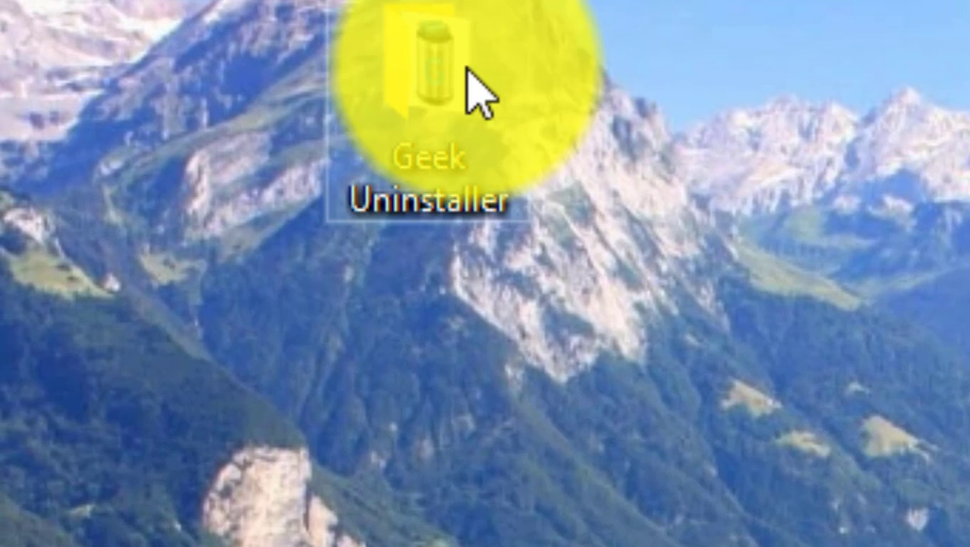
- Launch geek.exe from the Geek Uninstaller folder
double_click(459, 72)
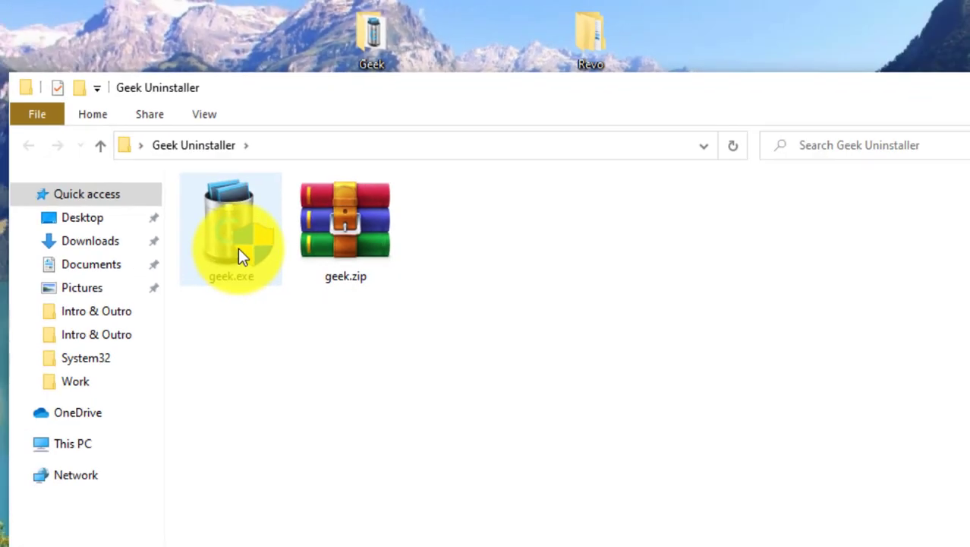
left_click(174, 455)
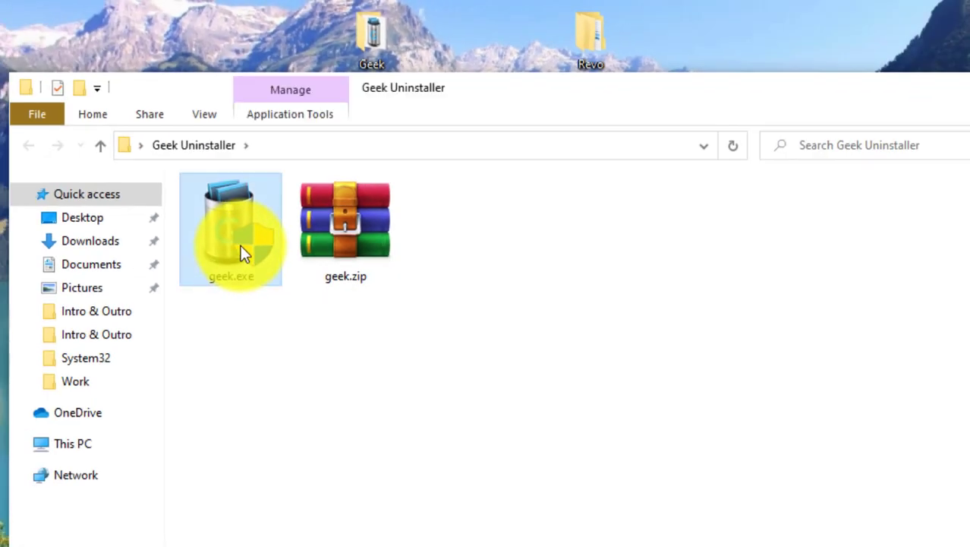
double_click(241, 246)
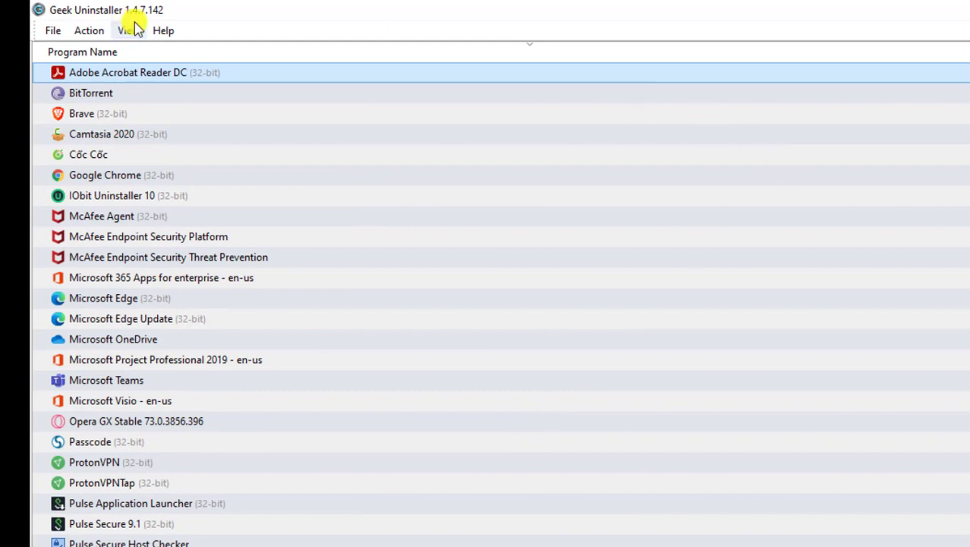
- Select McAfee Agent, check its right-click actions, then view the Action menu instead
scroll(387, 299, "down", 3)
scroll(410, 311, "up", 3)
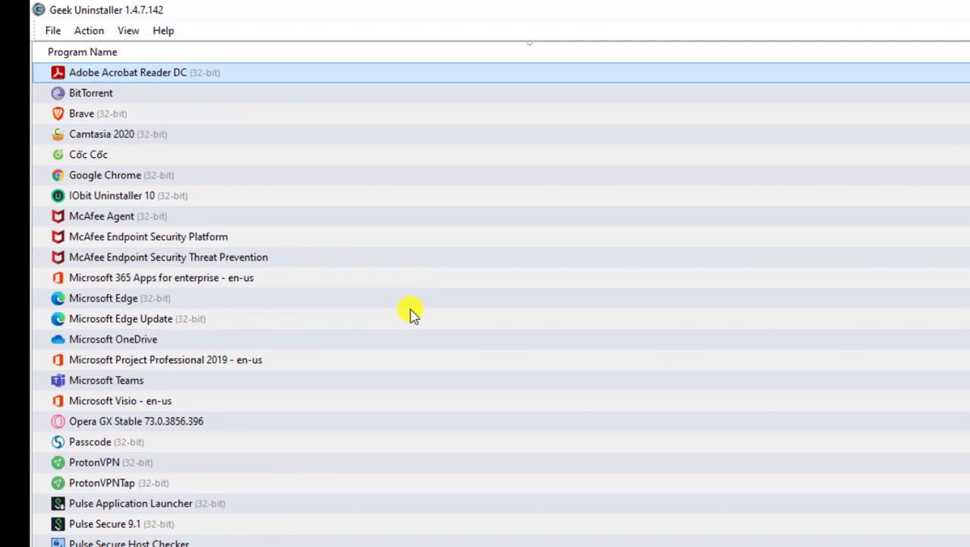
left_click(134, 221)
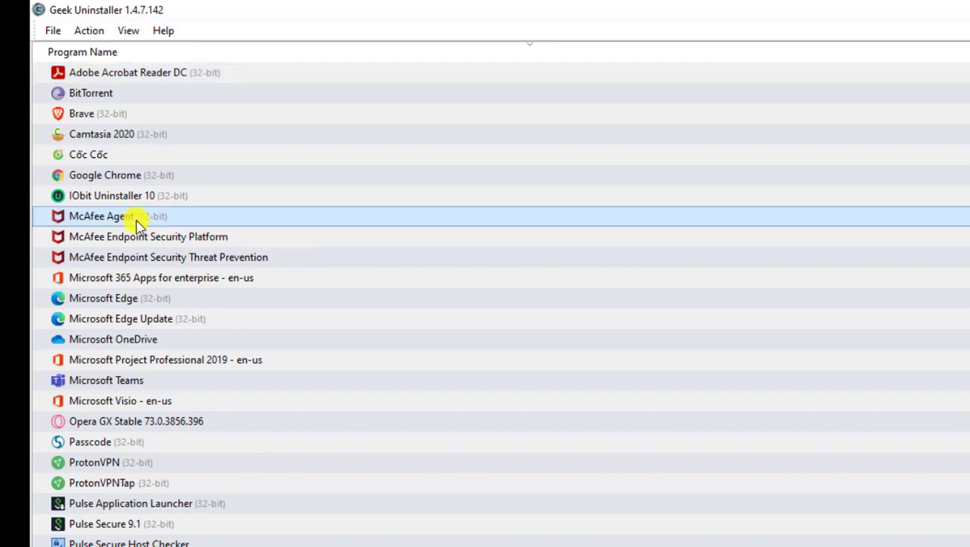
right_click(136, 221)
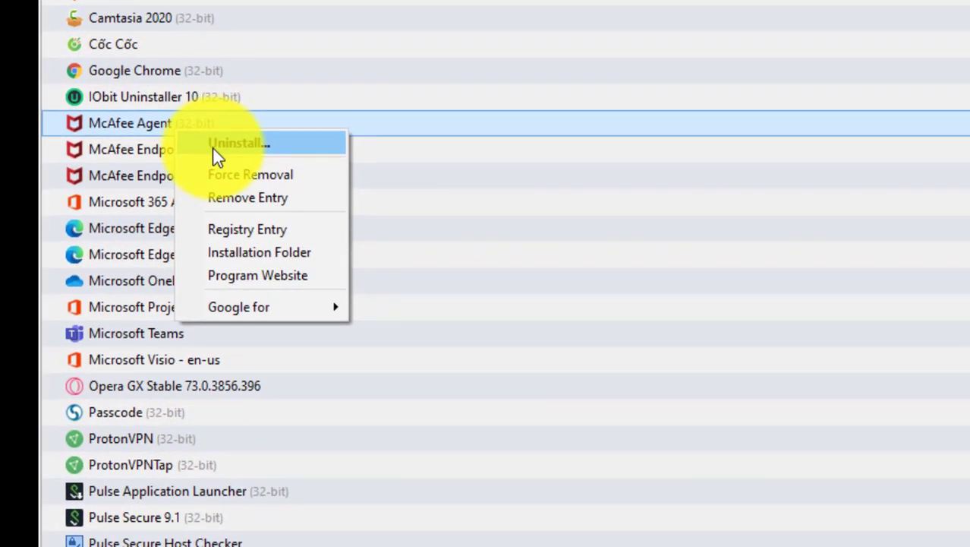
key("Escape")
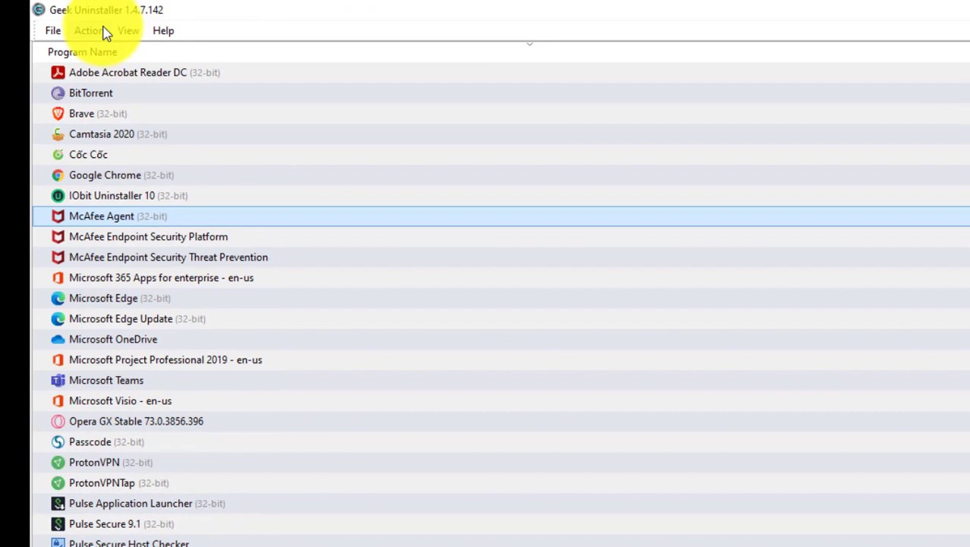
left_click(104, 31)
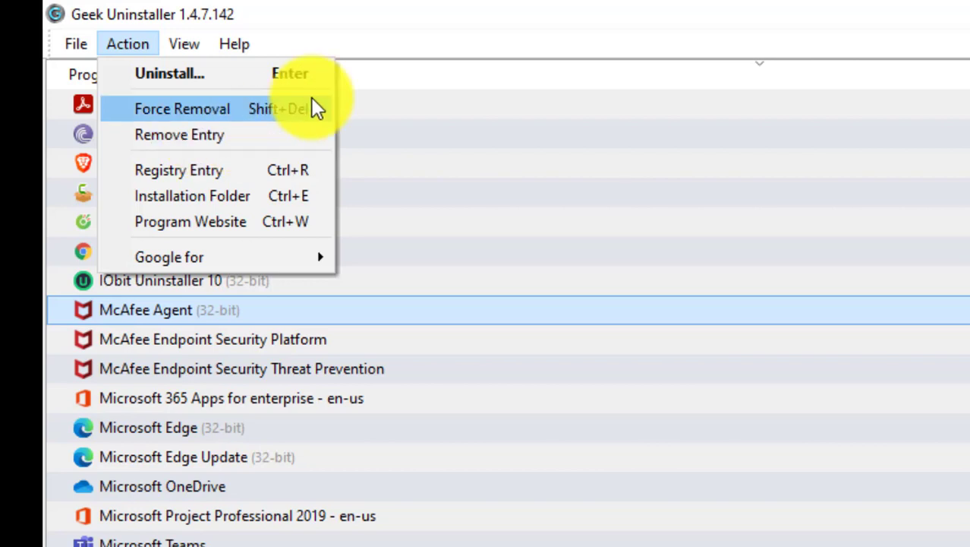
- Force-remove McAfee Agent, then show removal actions for McAfee Endpoint Security Platform
left_click(423, 32)
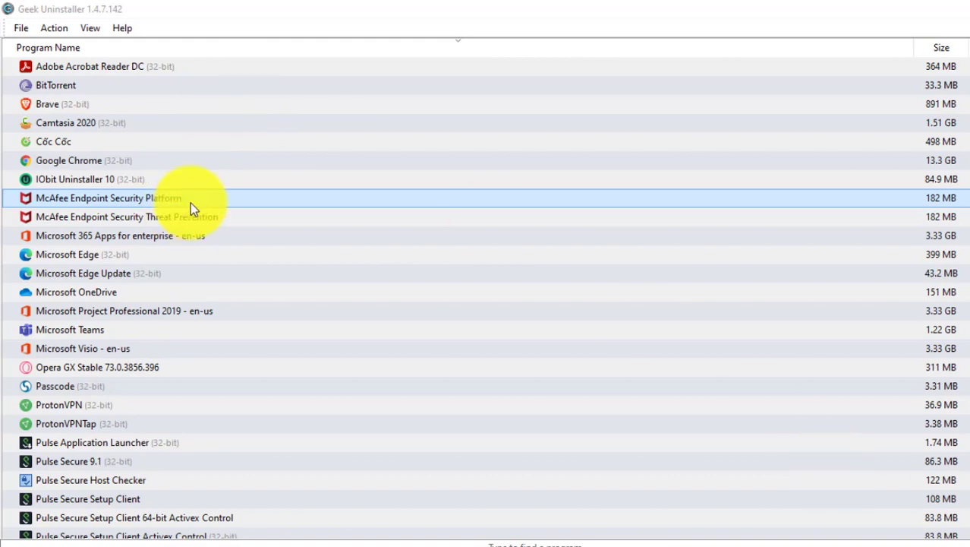
right_click(192, 199)
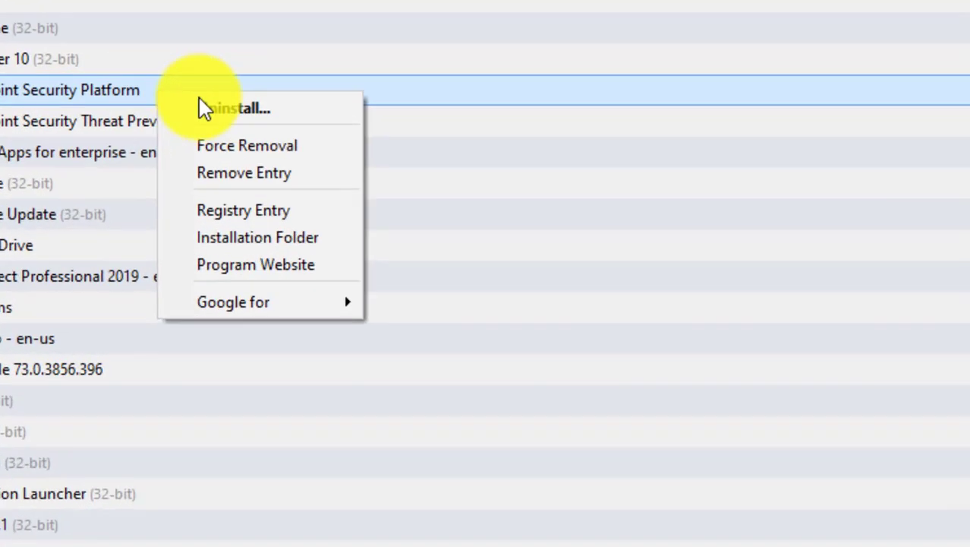